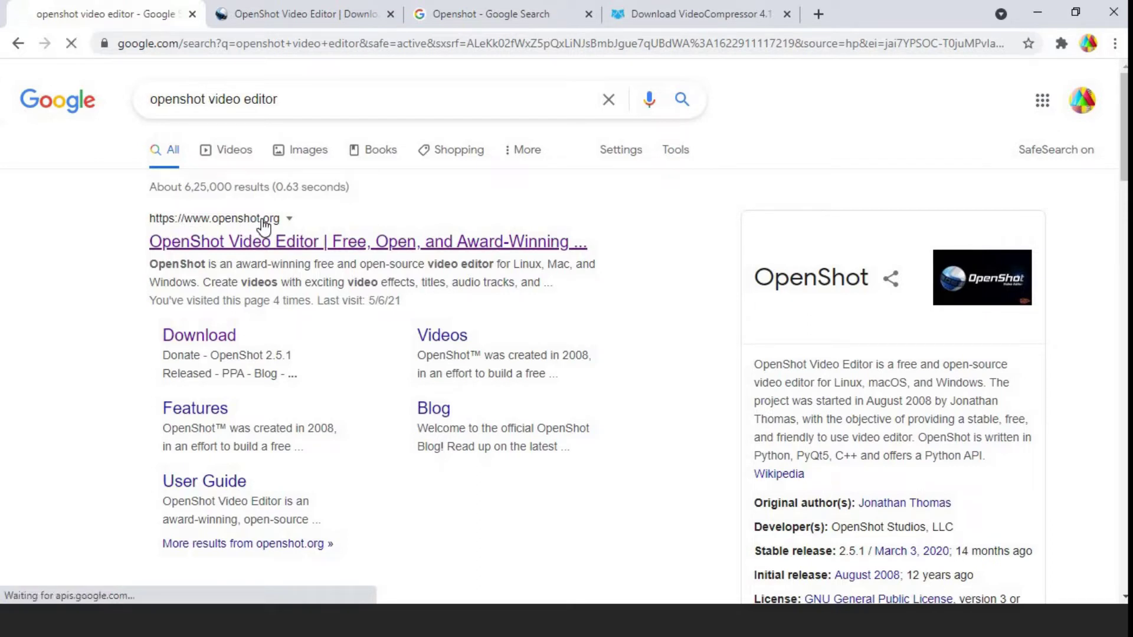
Open the official openshot.org site from the search results and download the Windows 64-bit installer, version 2.5.1
left_click(263, 225)
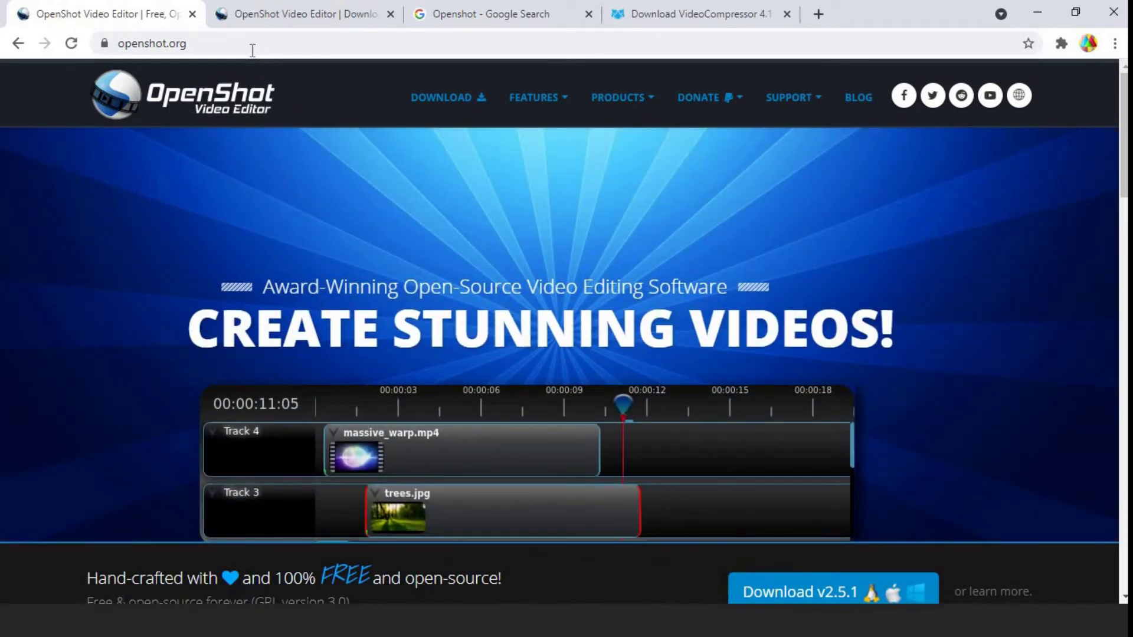
left_click(295, 43)
double_click(299, 44)
triple_click(300, 44)
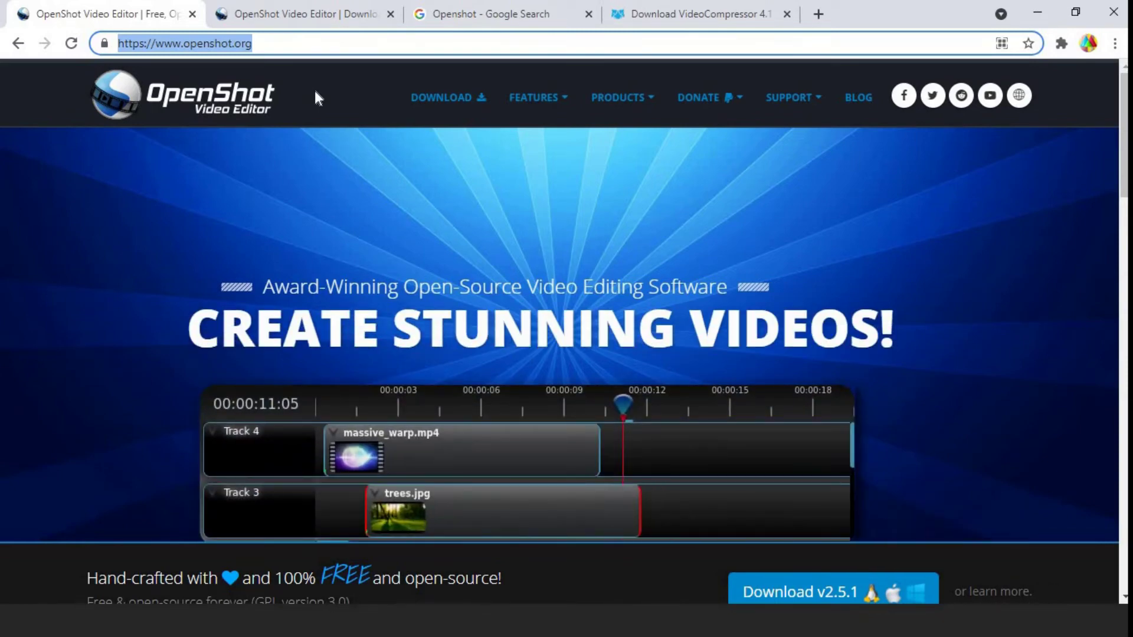
left_click(451, 105)
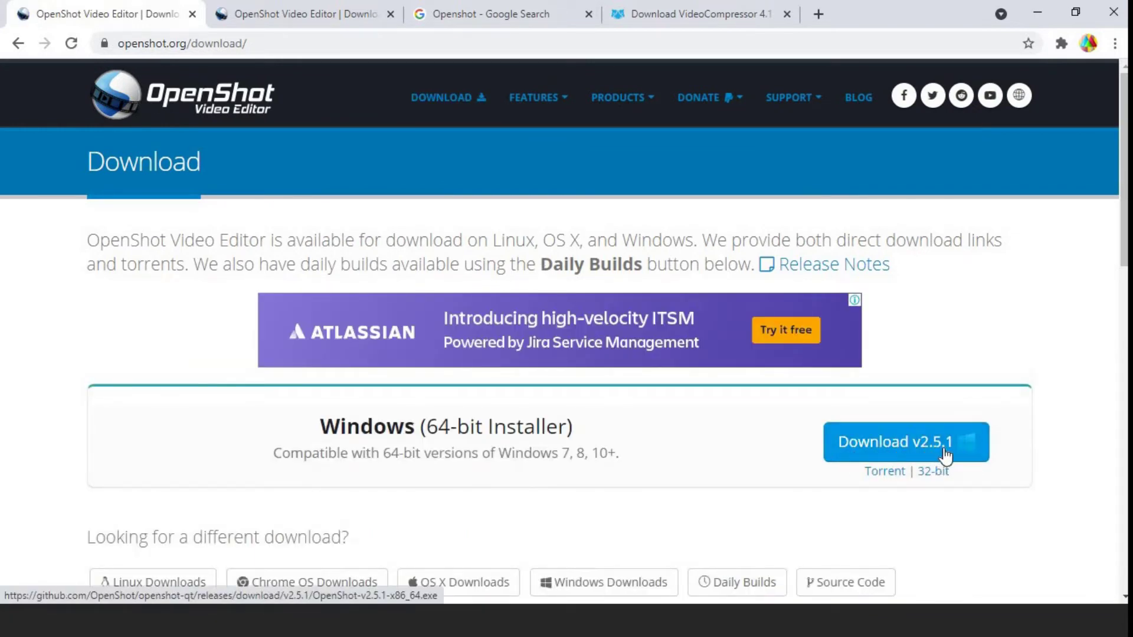
left_click(875, 451)
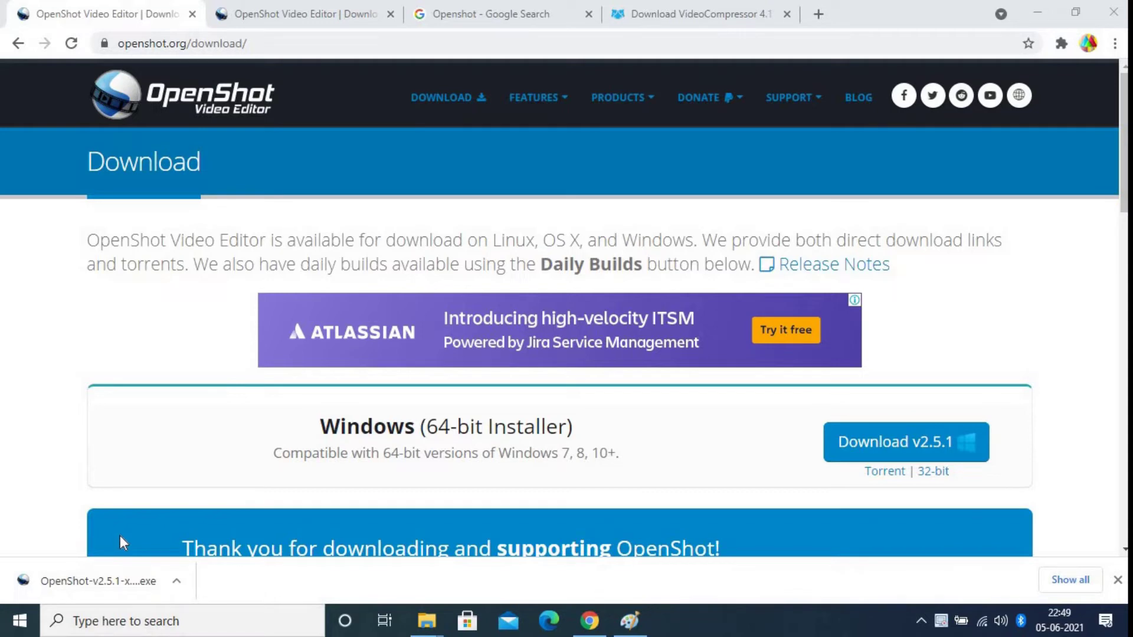
Show the downloaded OpenShot installer in its folder and run it
left_click(178, 582)
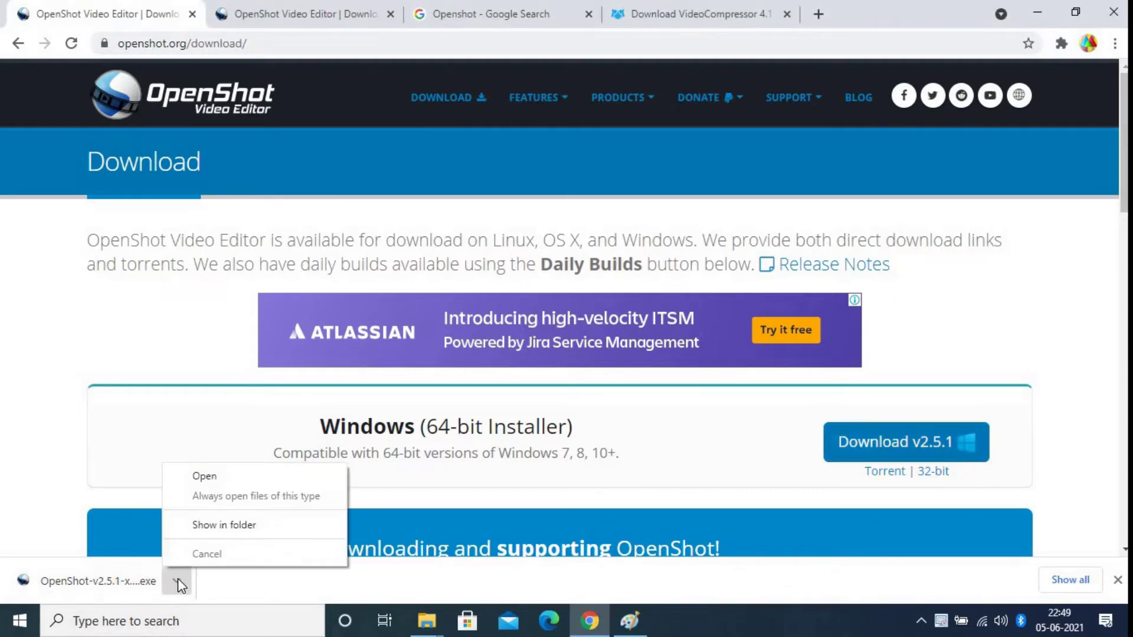
left_click(207, 527)
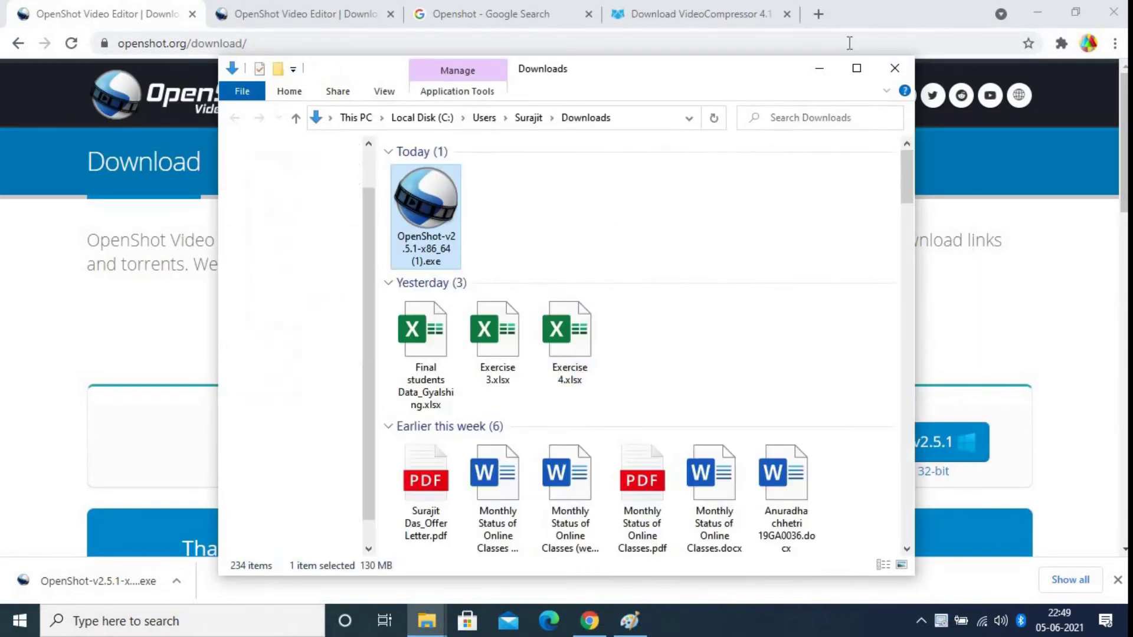
left_click(856, 68)
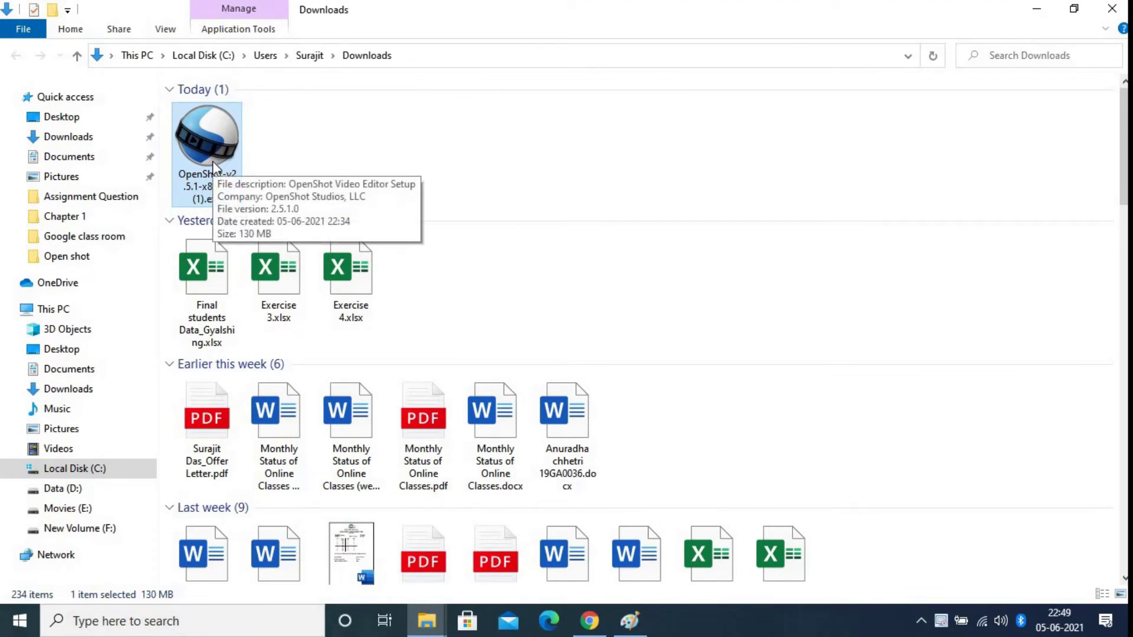
left_click(285, 139)
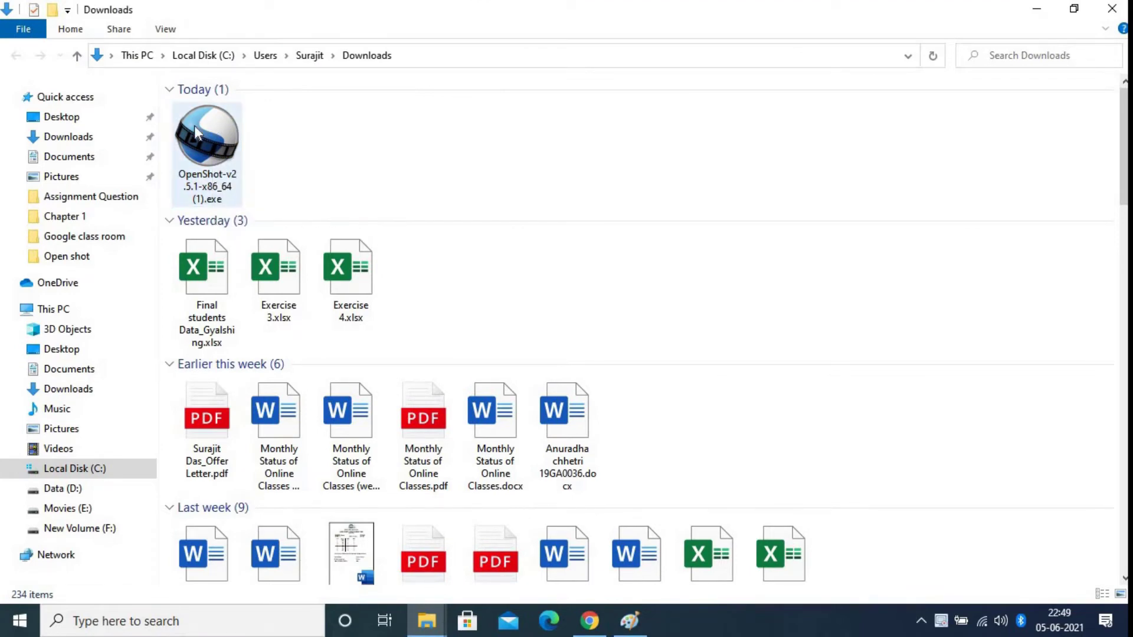
left_click(194, 125)
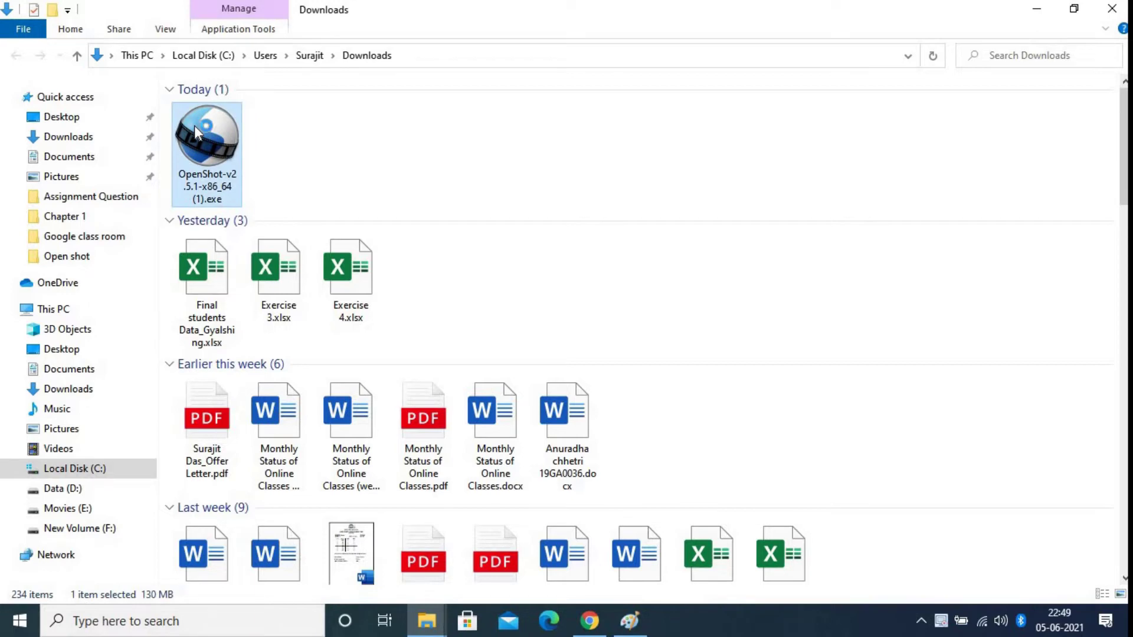
double_click(193, 125)
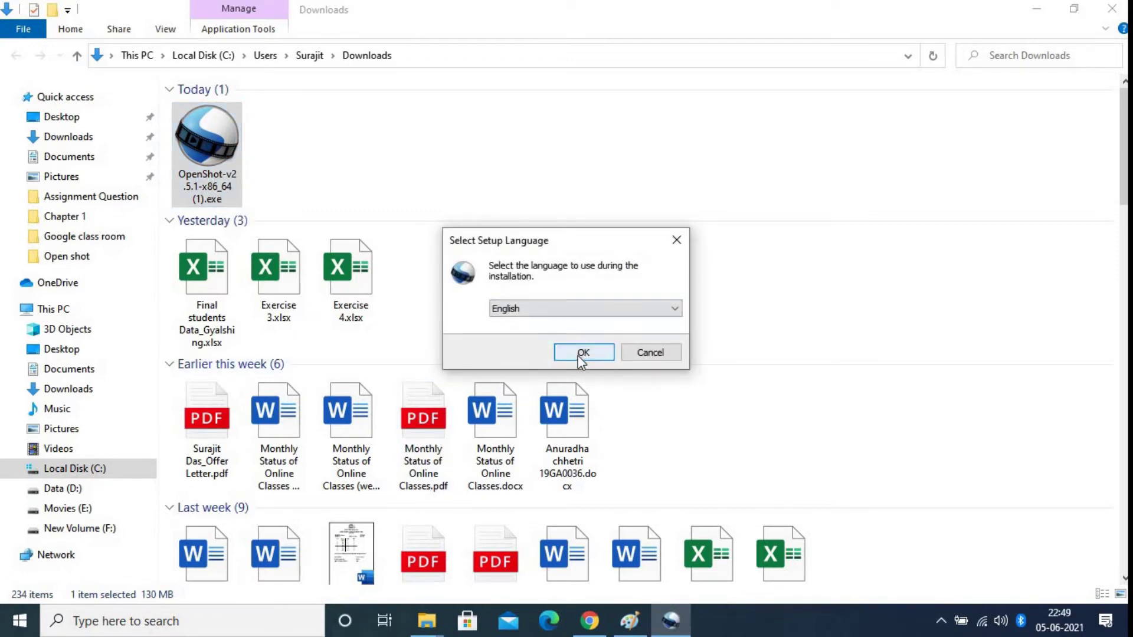
Use English as the setup language and accept the license agreement, minimizing the windows behind the installer
left_click(1037, 8)
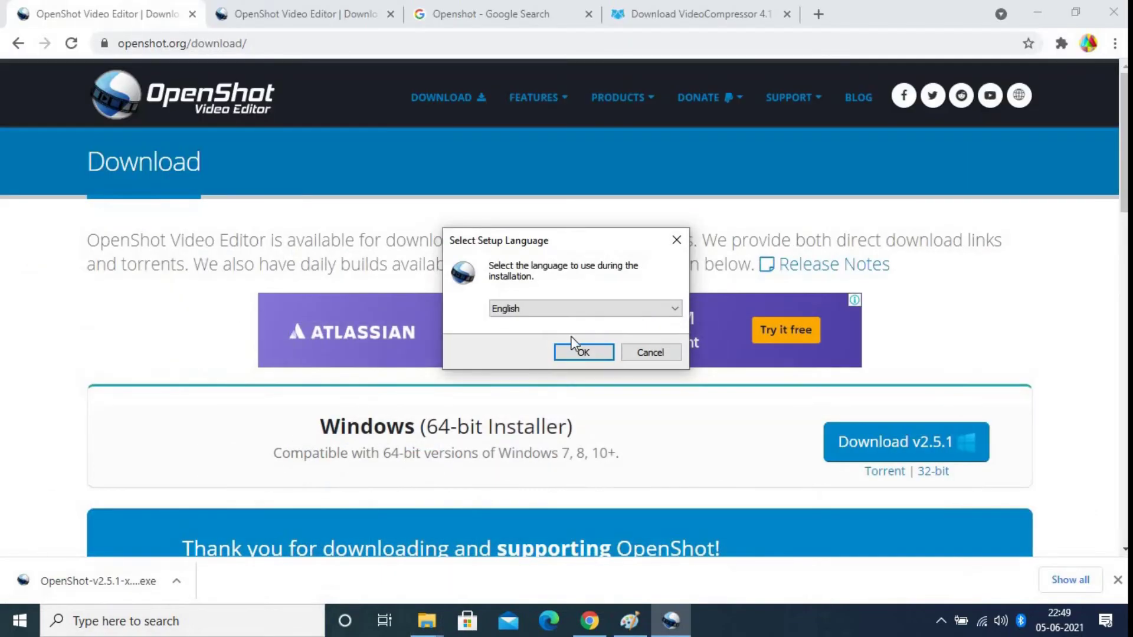
left_click(581, 352)
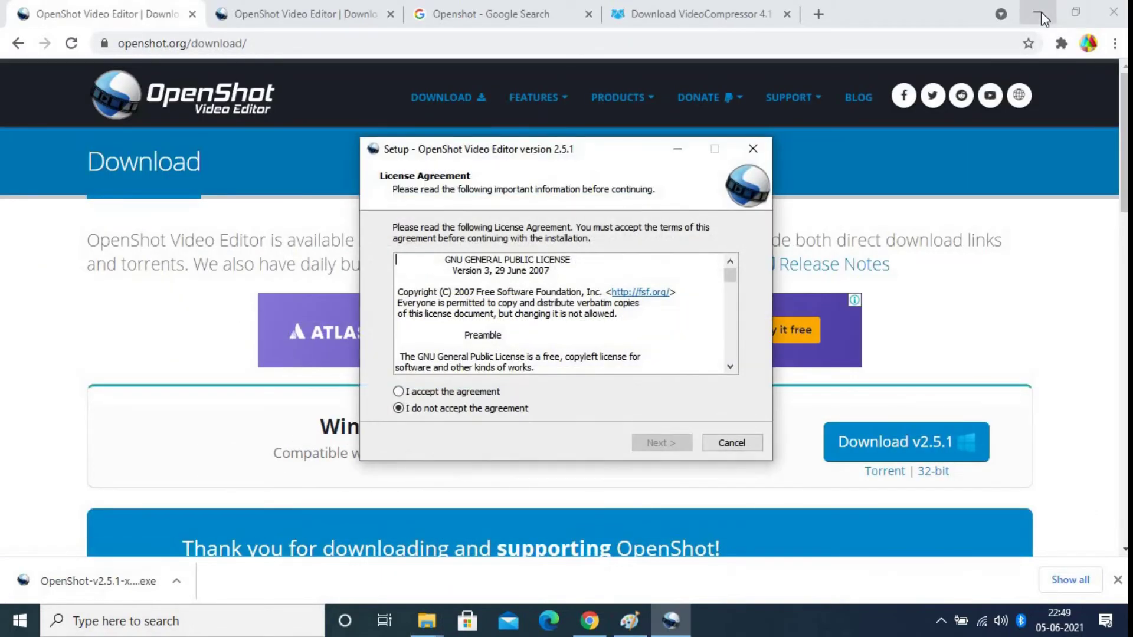
left_click(1037, 11)
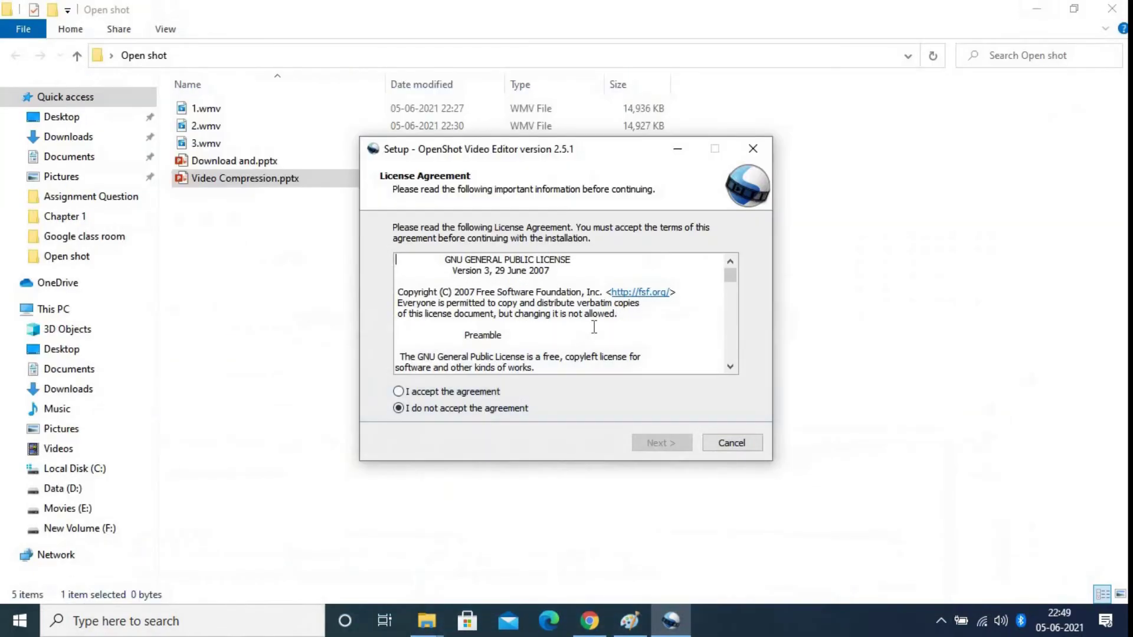
left_click(399, 391)
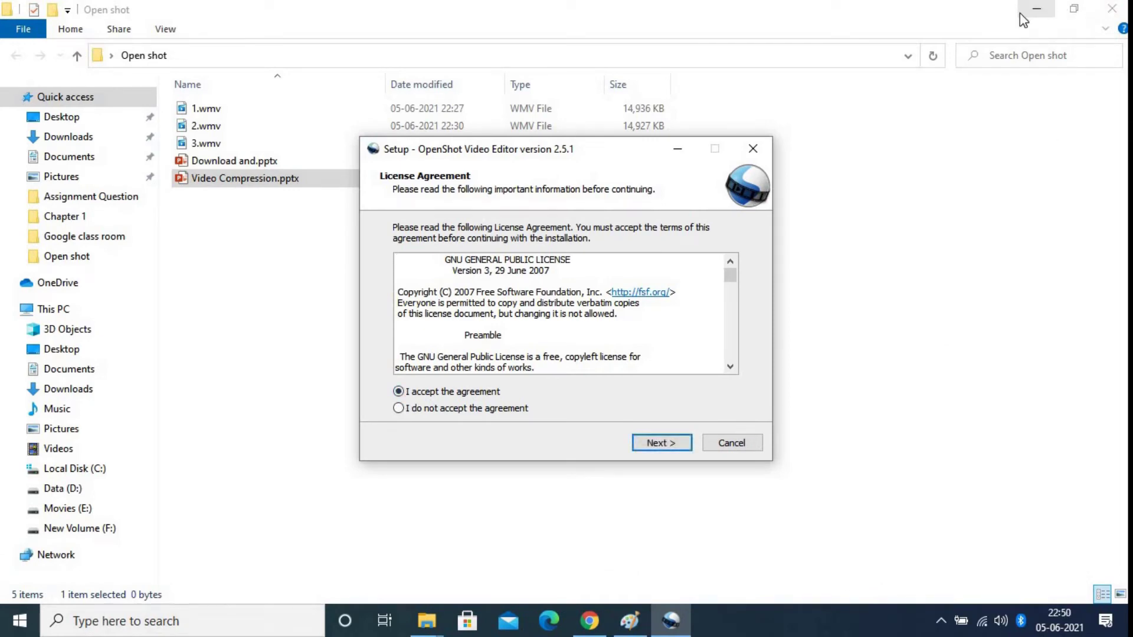
left_click(1036, 10)
left_click(661, 441)
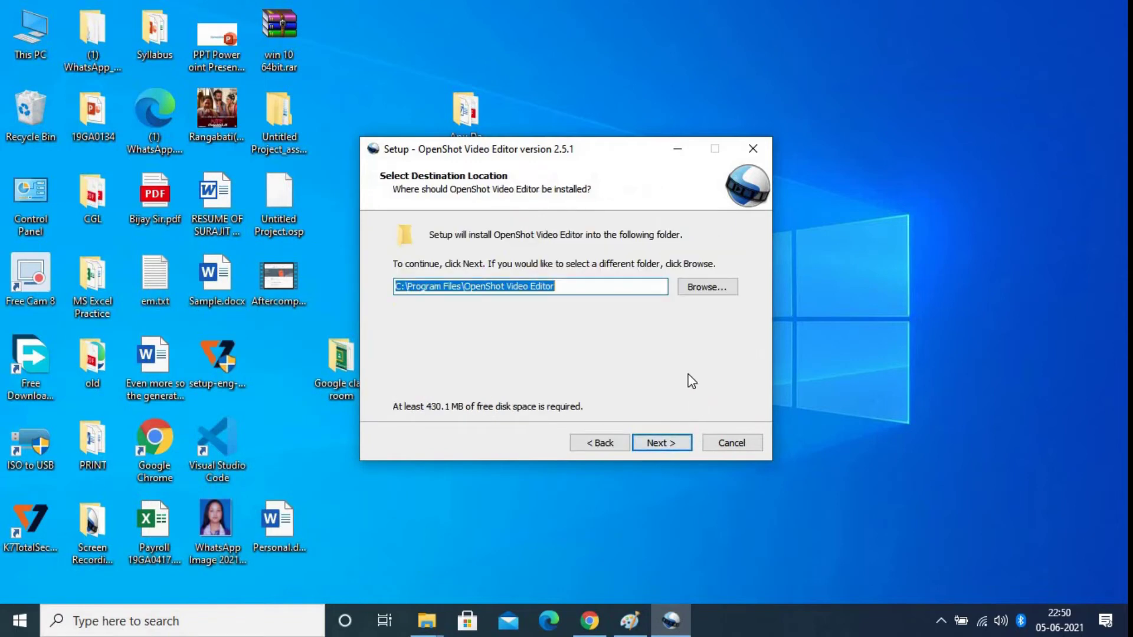
Keep the destination folder C:\Program Files\OpenShot Video Editor and add a desktop shortcut to the additional tasks
left_click(666, 445)
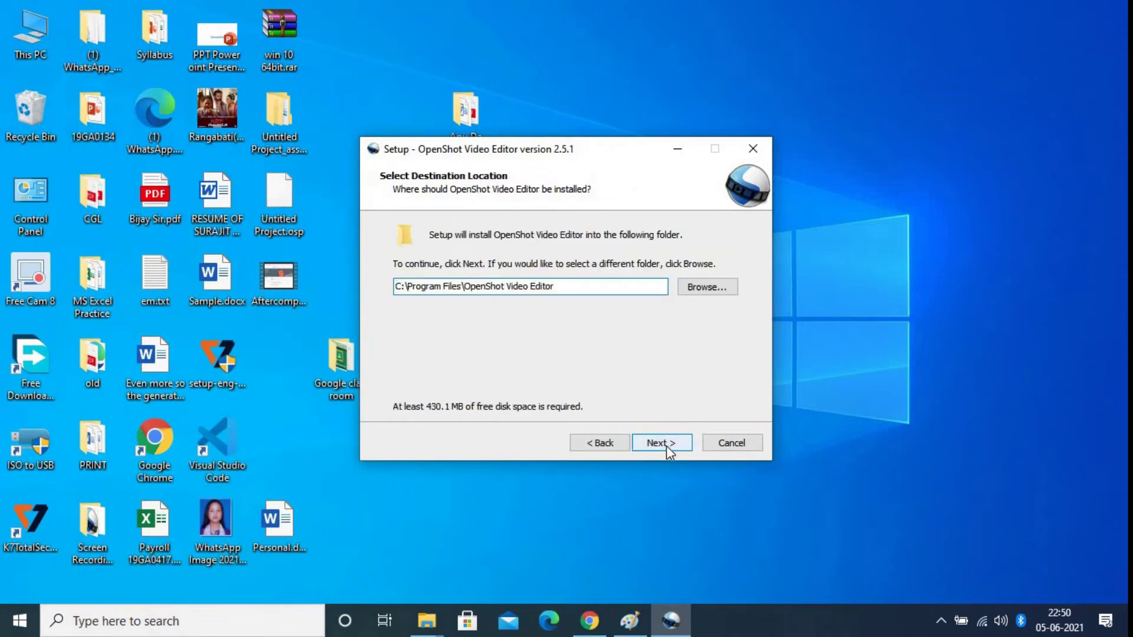
left_click(605, 445)
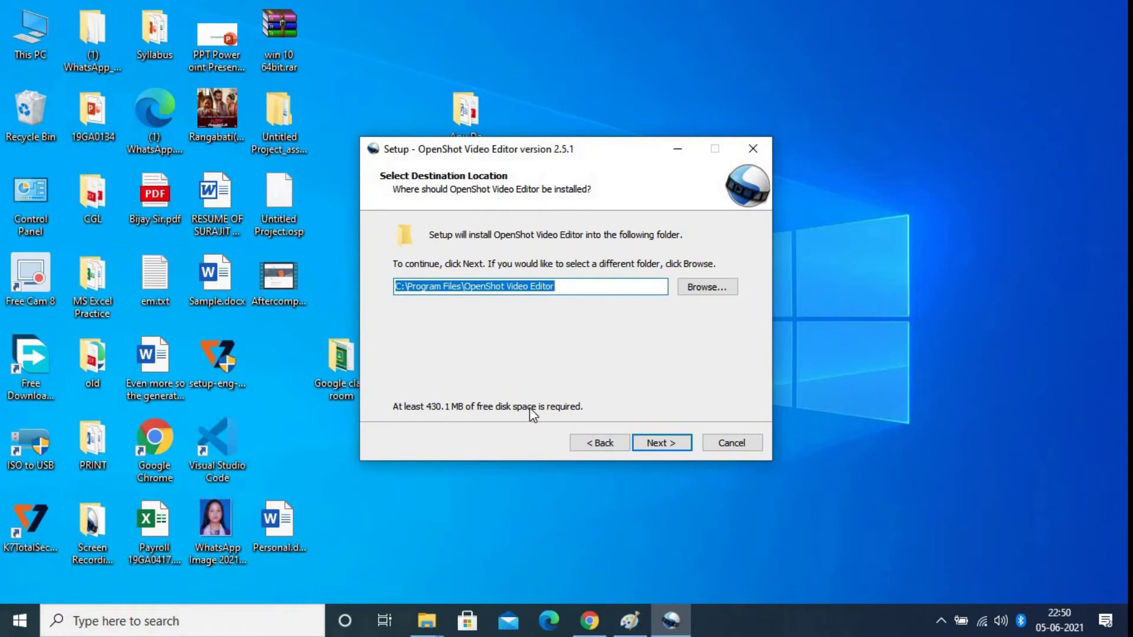
left_click(669, 450)
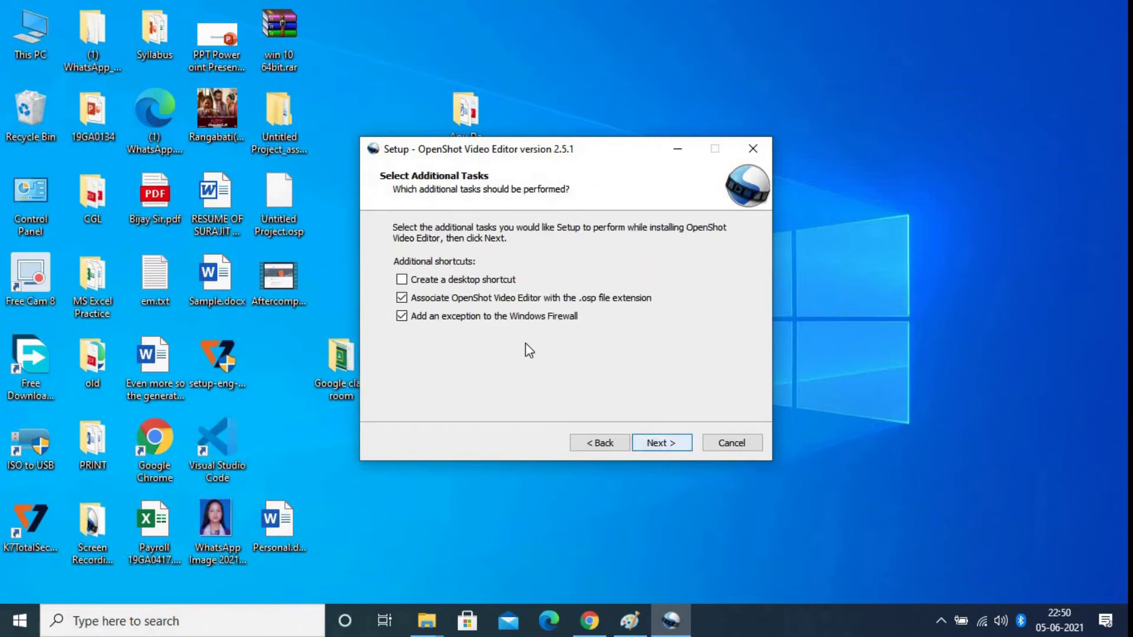
left_click(402, 281)
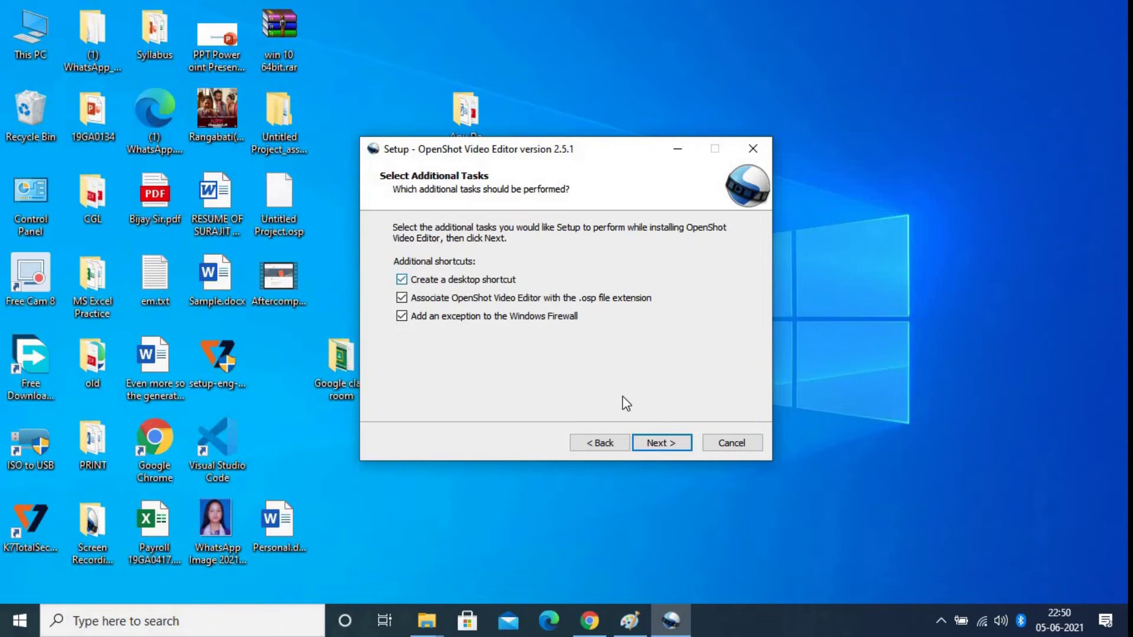
left_click(668, 445)
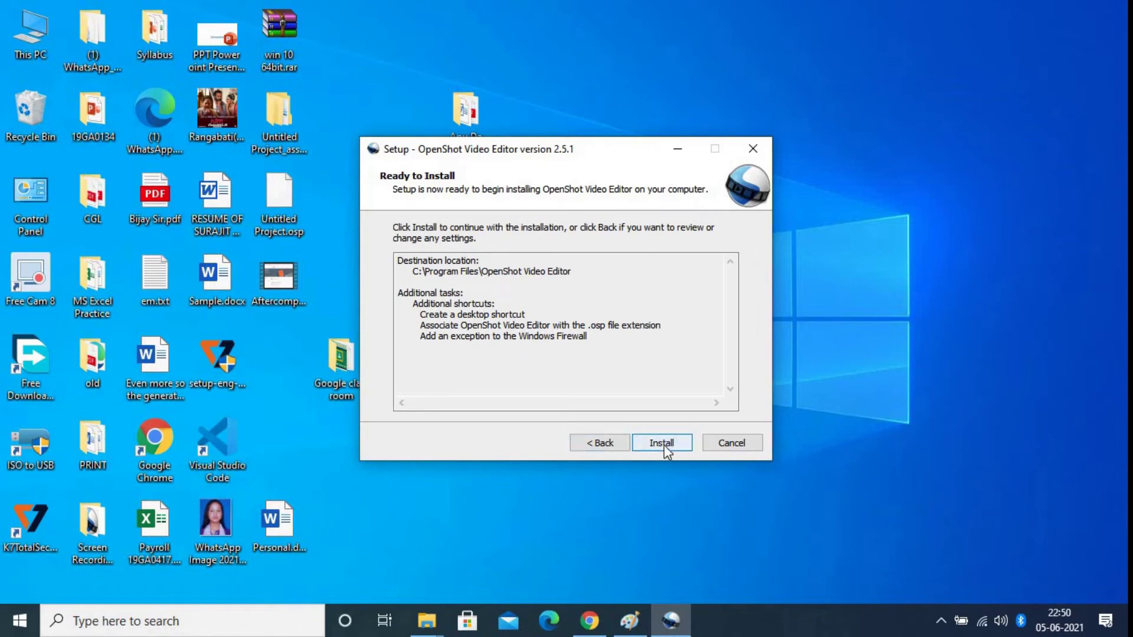
Install OpenShot Video Editor and finish the setup with the option to launch the program enabled
left_click(664, 444)
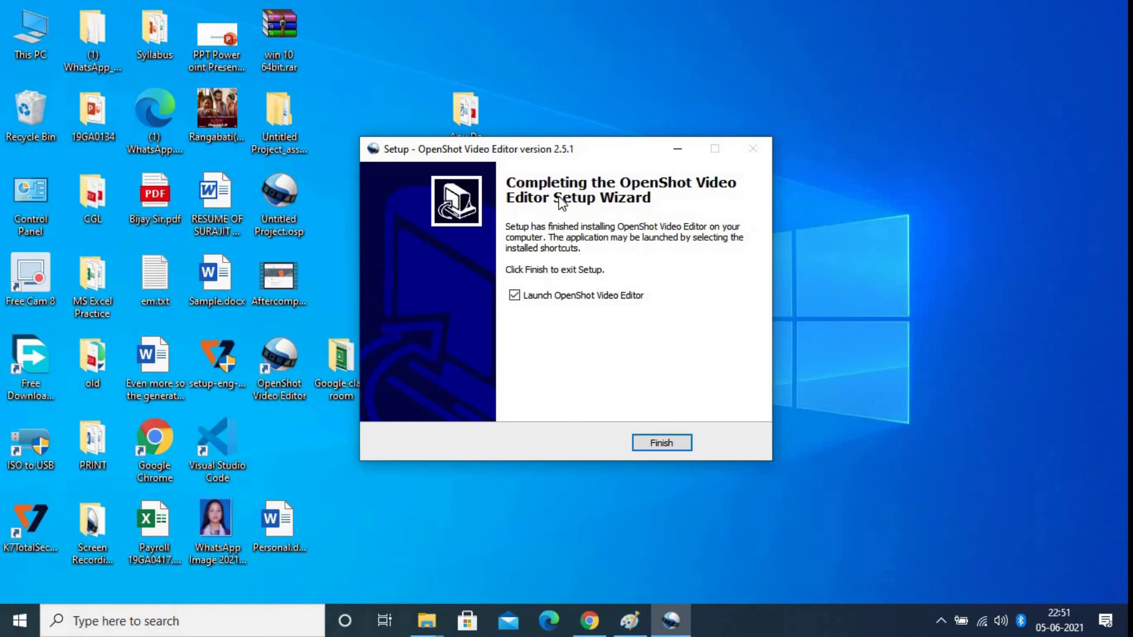
left_click(658, 442)
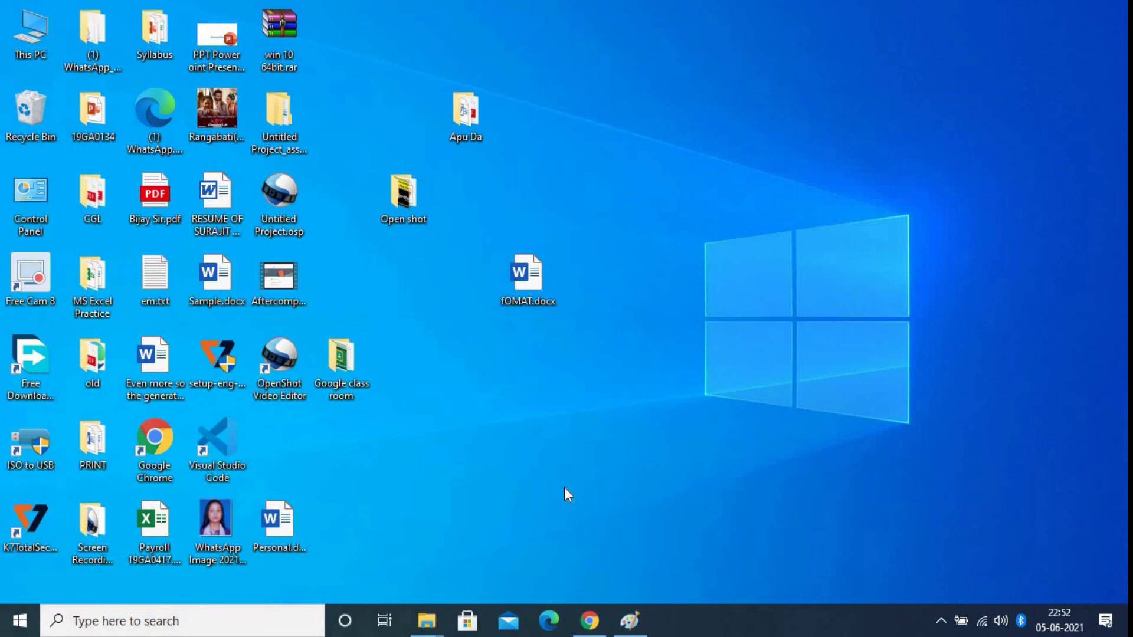
Look up OpenShot Video Editor in the list of installed apps, and switch to its open window, maximized
left_click(19, 625)
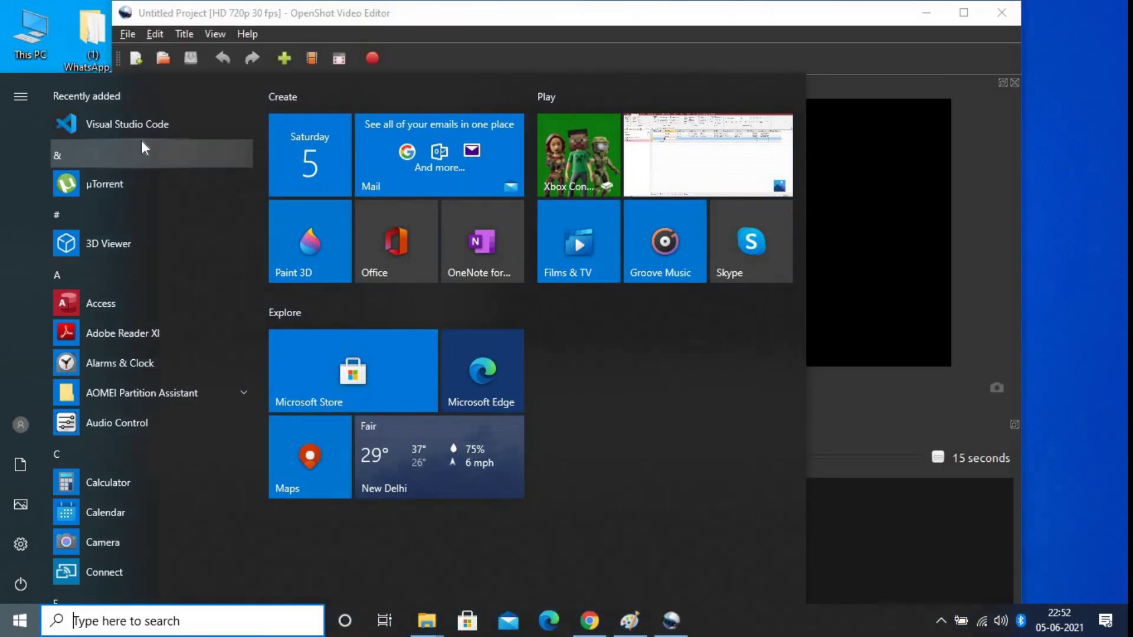
scroll(140, 148, "down", 5)
scroll(139, 153, "down", 5)
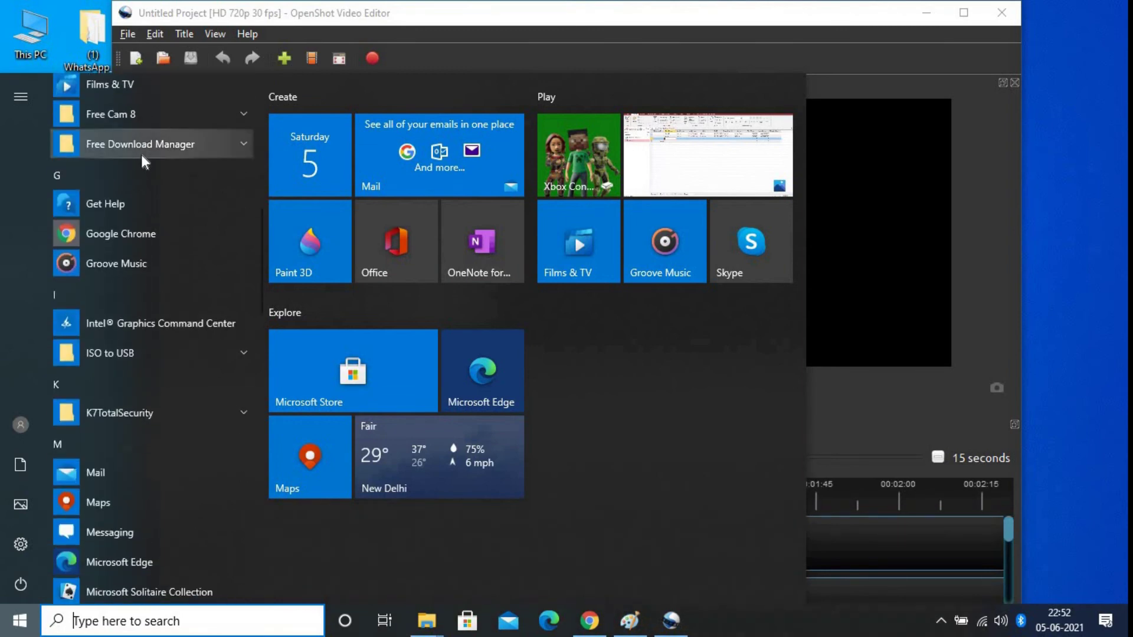
scroll(141, 154, "down", 5)
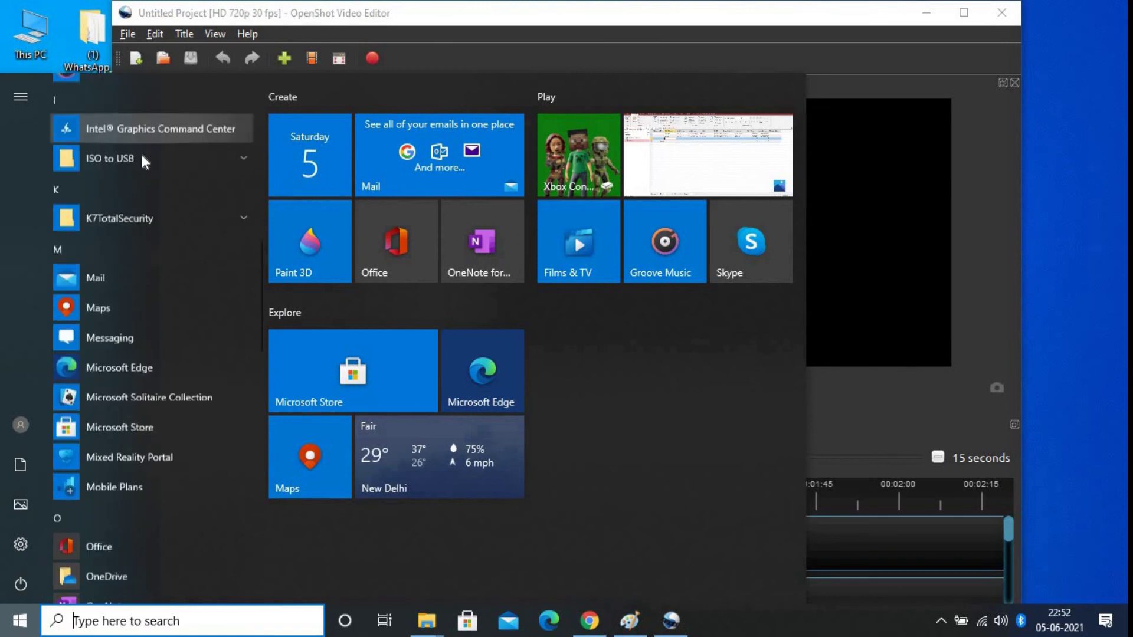
scroll(136, 158, "down", 3)
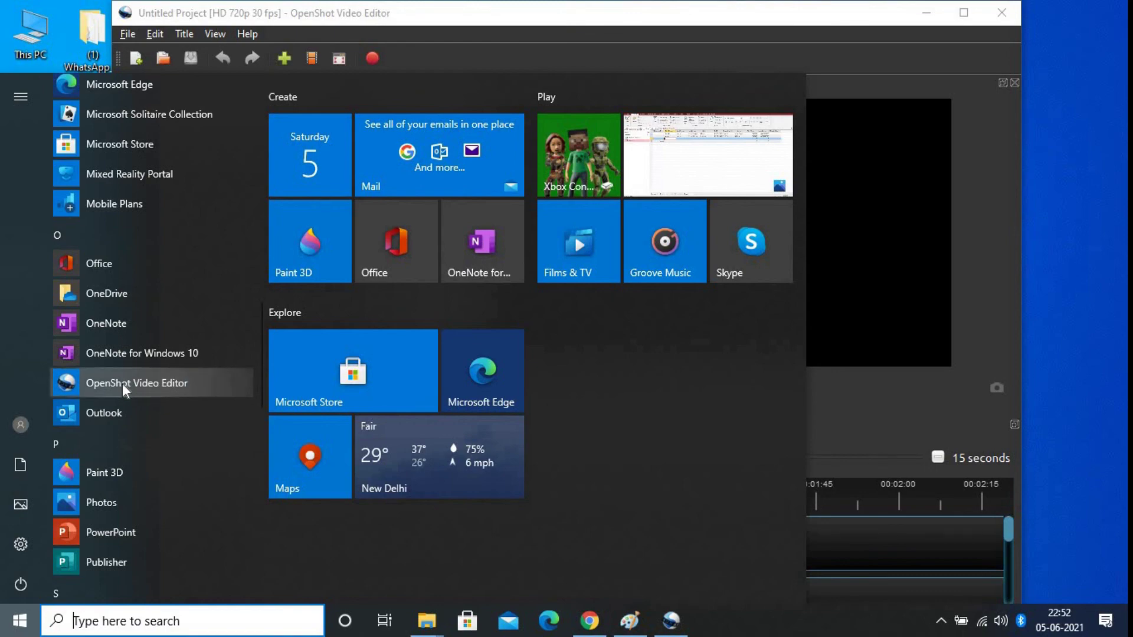
left_click(961, 13)
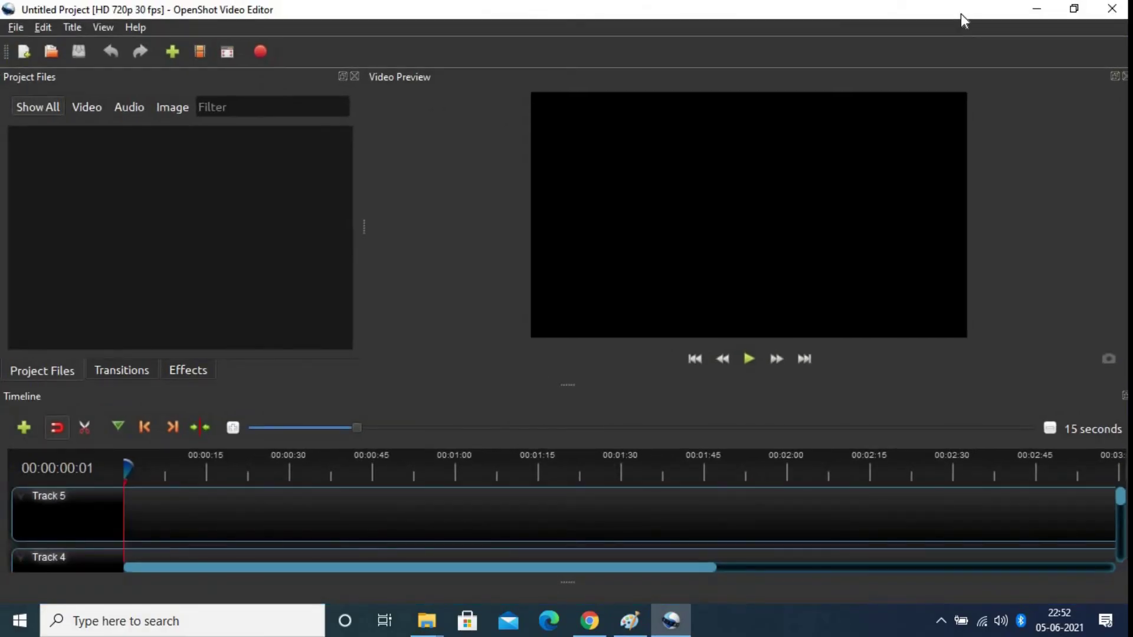